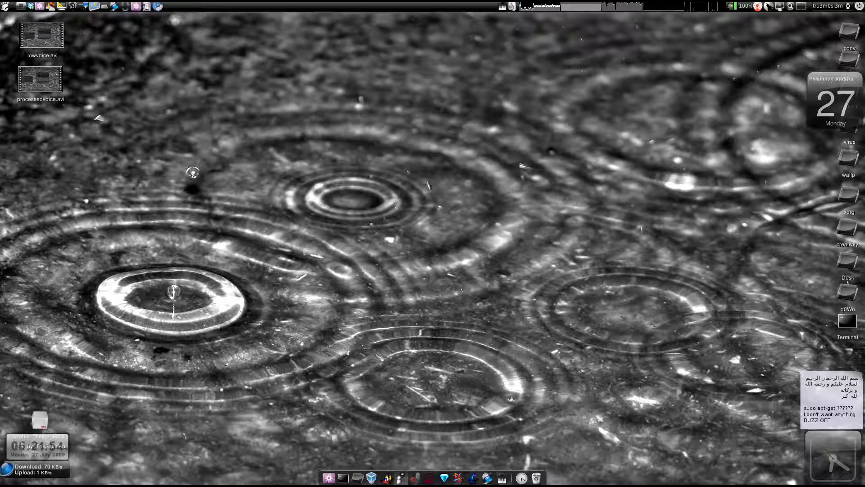
- Select lowvoice.avi on the desktop and bring up its context menu
left_click(51, 47)
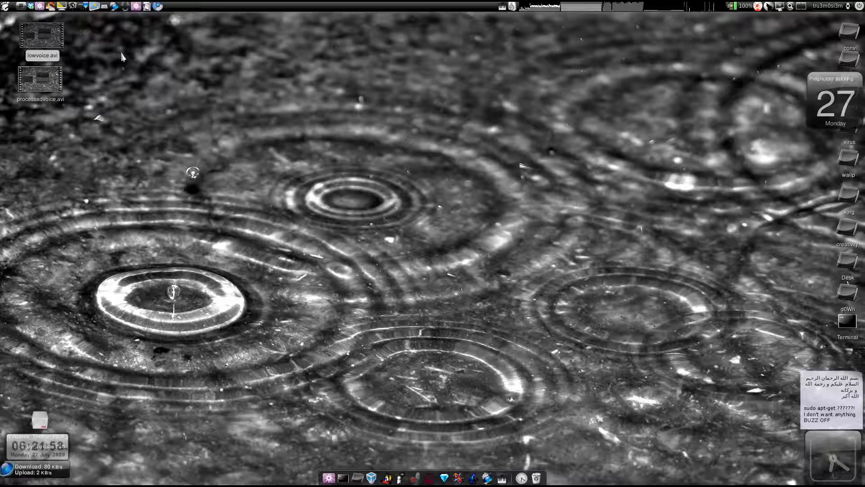
right_click(49, 42)
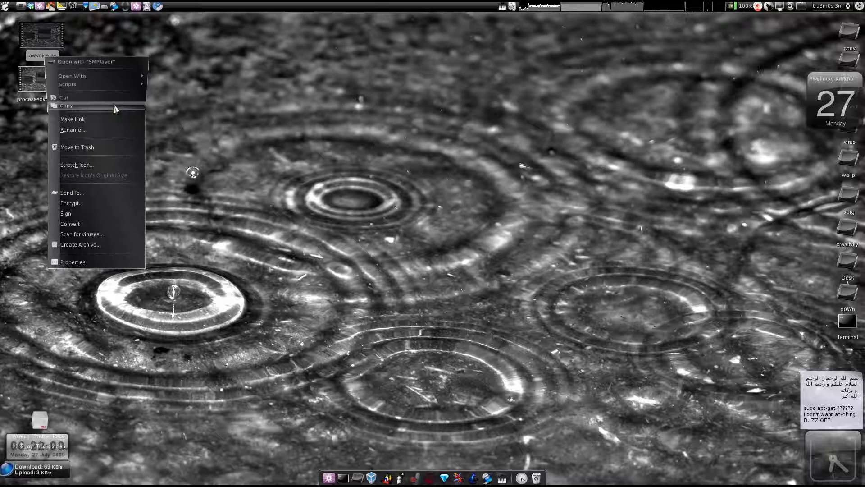
- Play lowvoice.avi in Movie Player centred on screen, then try loading processedvoice.avi into it
mouse_move(103, 67)
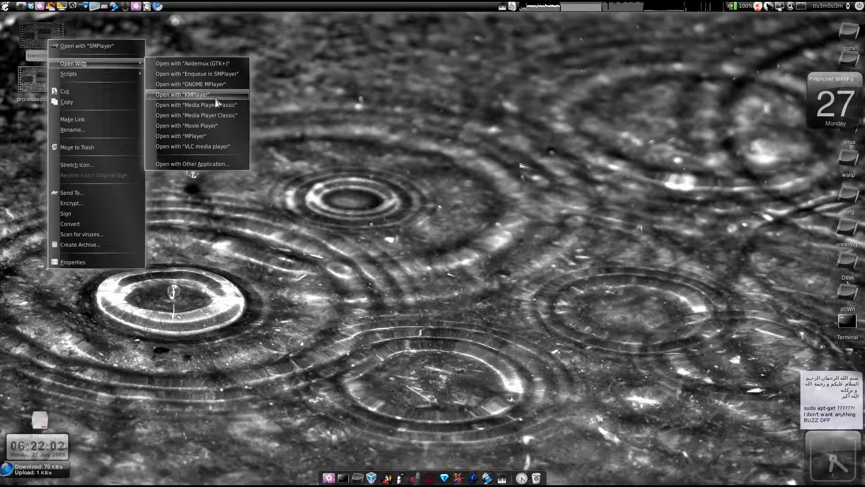
left_click(220, 126)
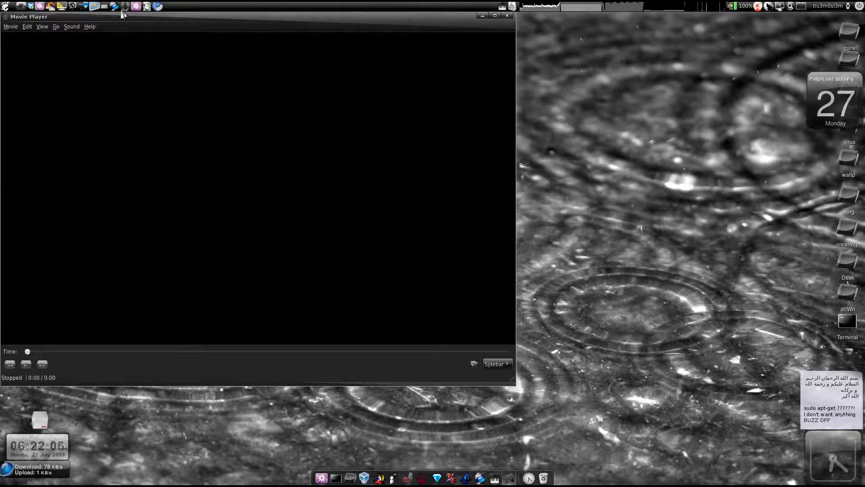
left_click_drag(123, 16, 315, 48)
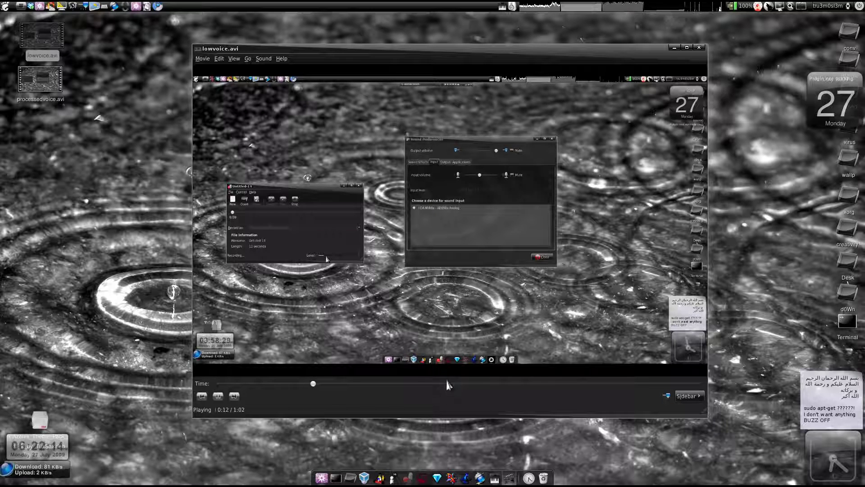
mouse_move(40, 93)
left_mouse_down()
mouse_move(380, 221)
mouse_move(110, 123)
mouse_move(225, 130)
mouse_move(49, 90)
left_mouse_up()
right_click(39, 88)
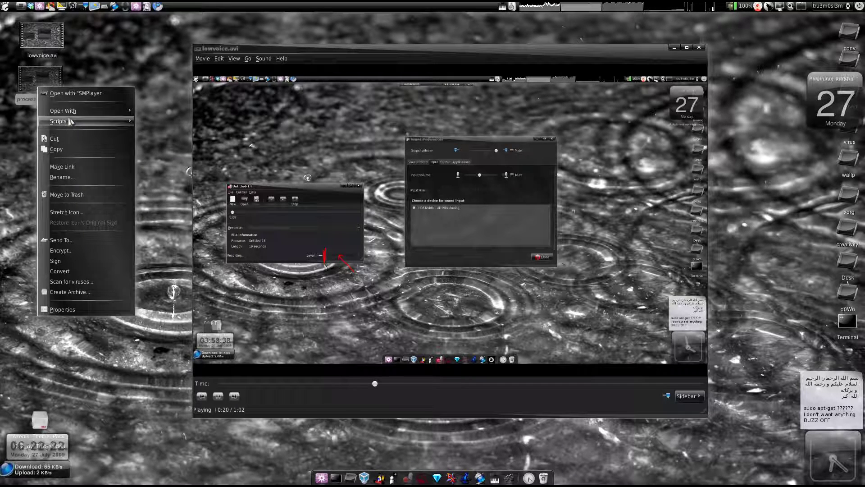
- Play processedvoice.avi in Movie Player, pause it at 0:11, and reposition the window
mouse_move(70, 116)
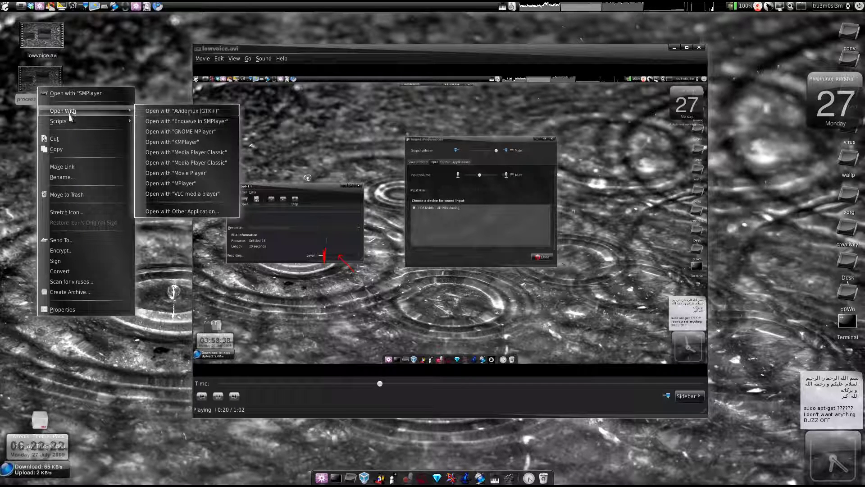
left_click(201, 173)
left_click_drag(276, 384, 299, 383)
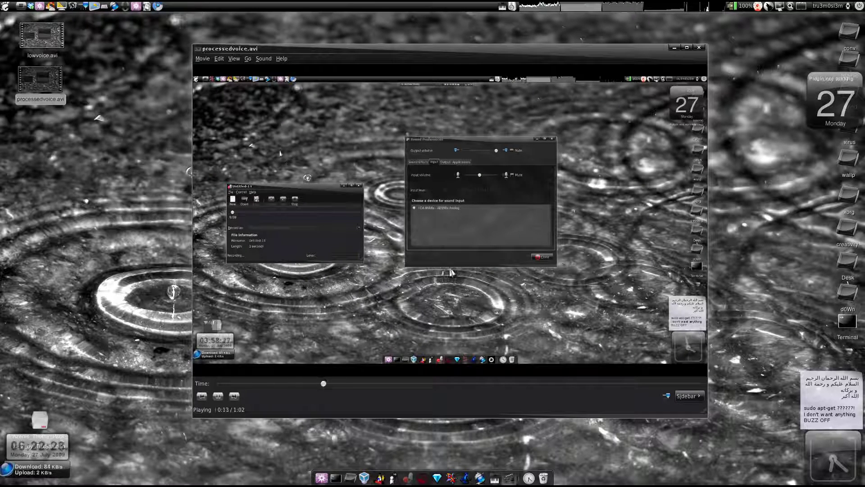
left_click(218, 395)
left_click_drag(448, 63, 429, 50)
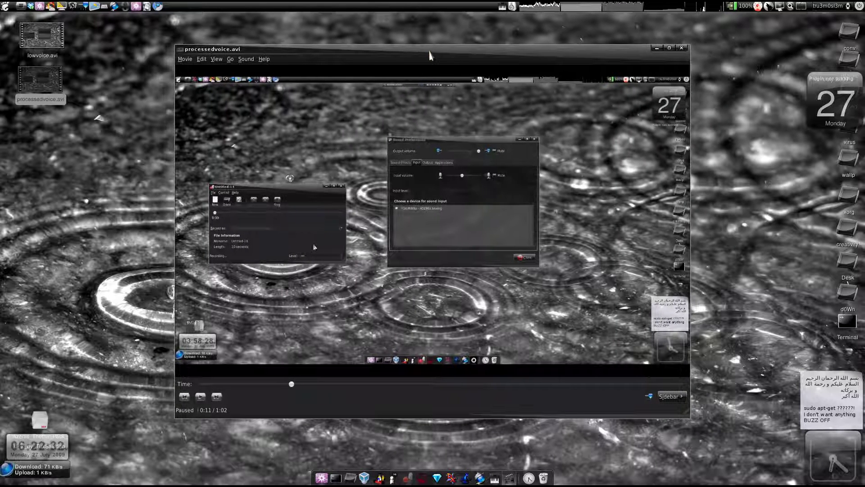
mouse_move(338, 56)
left_mouse_down()
mouse_move(328, 74)
mouse_move(325, 66)
left_mouse_up()
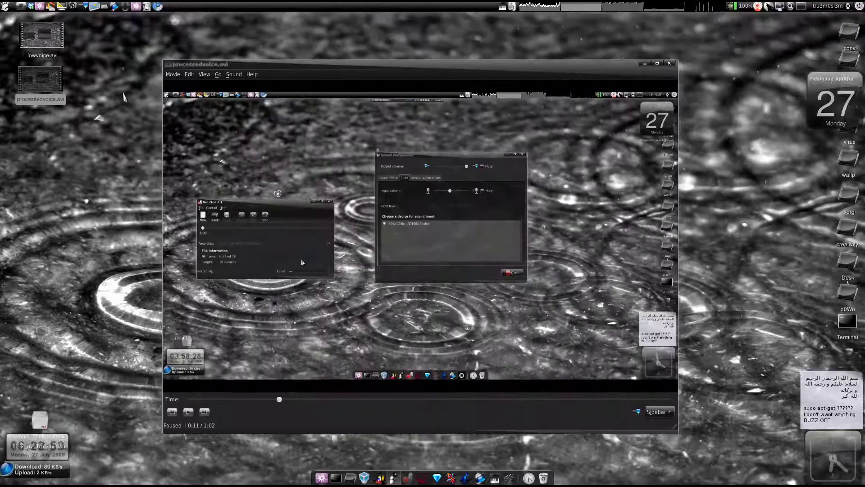
left_click(119, 106)
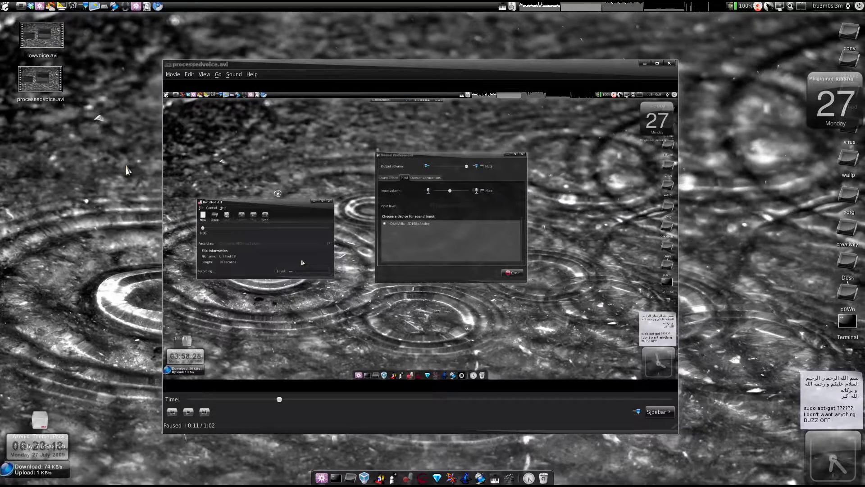
key("ctrl+alt+Right")
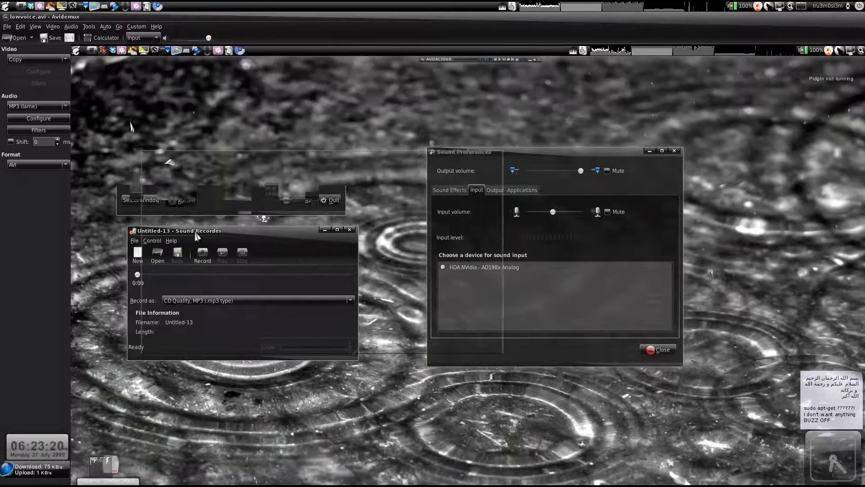
- Check the bitrate calculator, then select lowvoice.avi from Desktop in the Open dialog and cancel
left_click(102, 38)
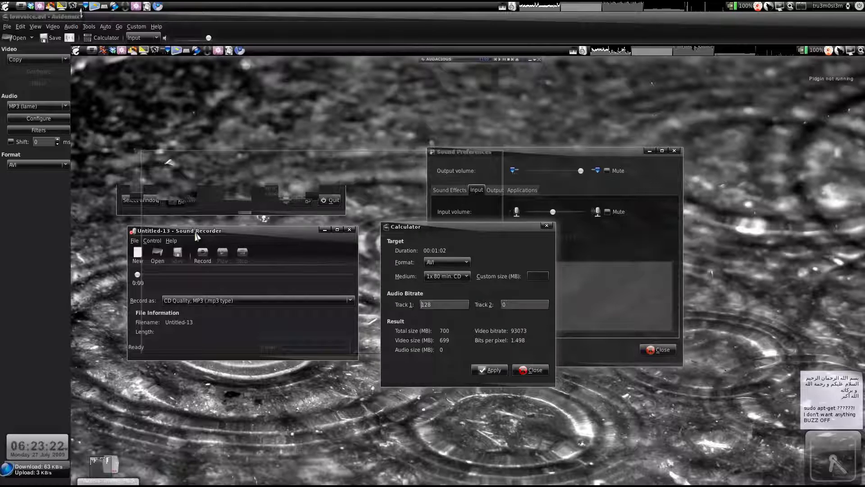
left_click(530, 369)
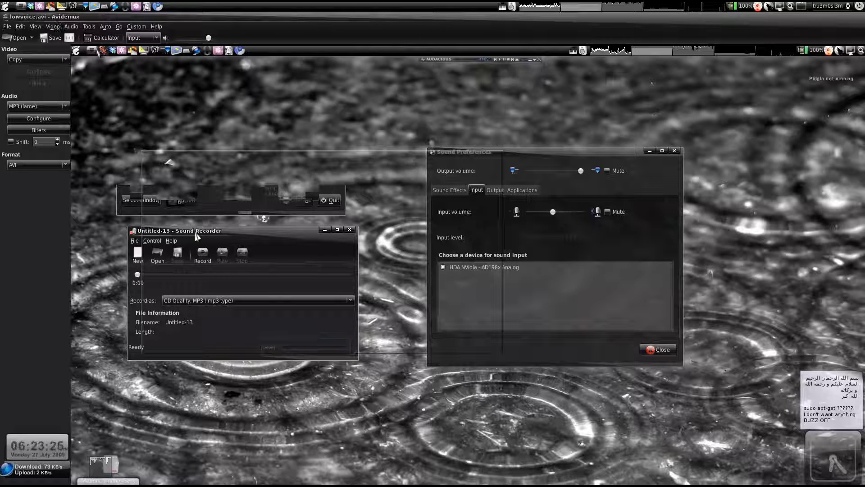
left_click(18, 37)
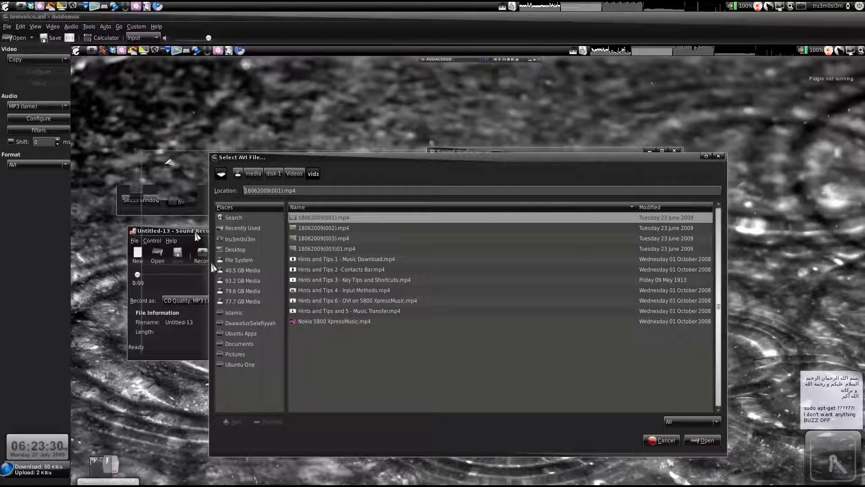
left_click(235, 249)
scroll(348, 310, "down", 5)
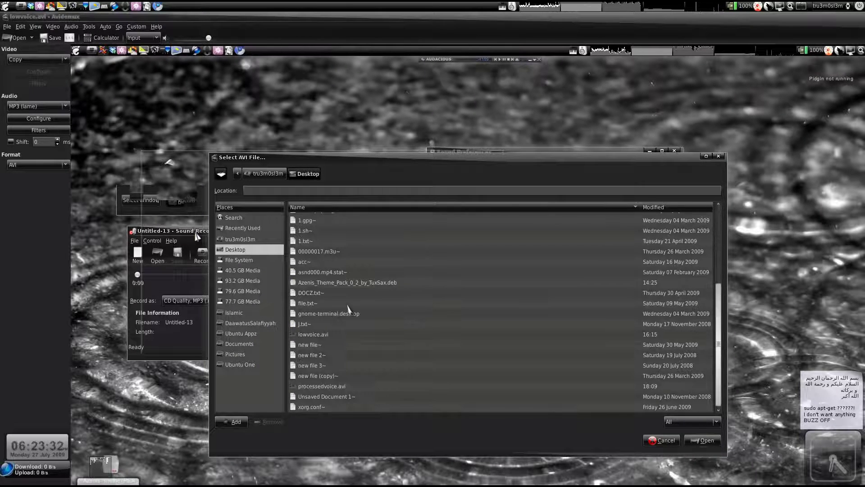
left_click(319, 336)
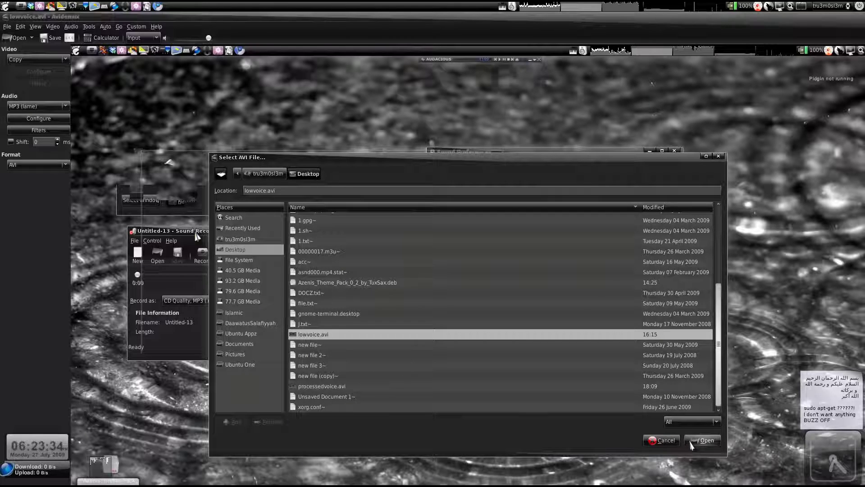
left_click(661, 440)
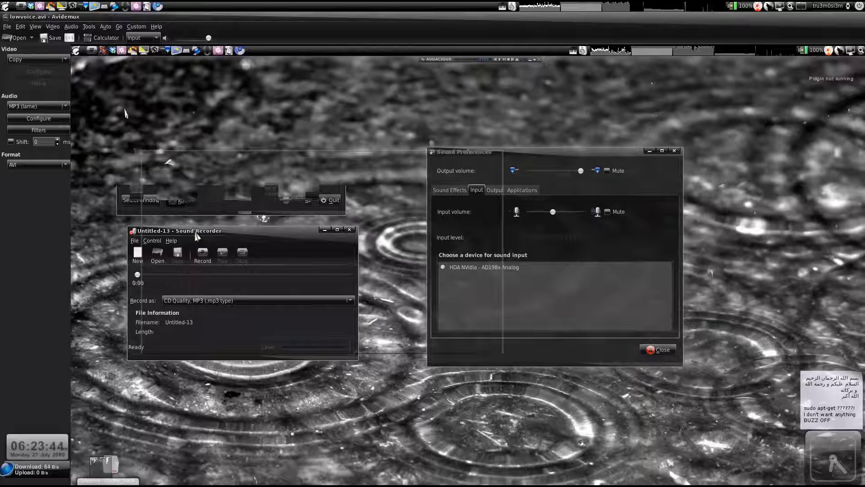
- Draw a red arrow pointing at the audio encoder setting, then view the MP3 encoder settings
left_click_drag(79, 108, 122, 130)
mouse_move(79, 109)
left_mouse_down()
mouse_move(82, 118)
mouse_move(88, 102)
left_mouse_up()
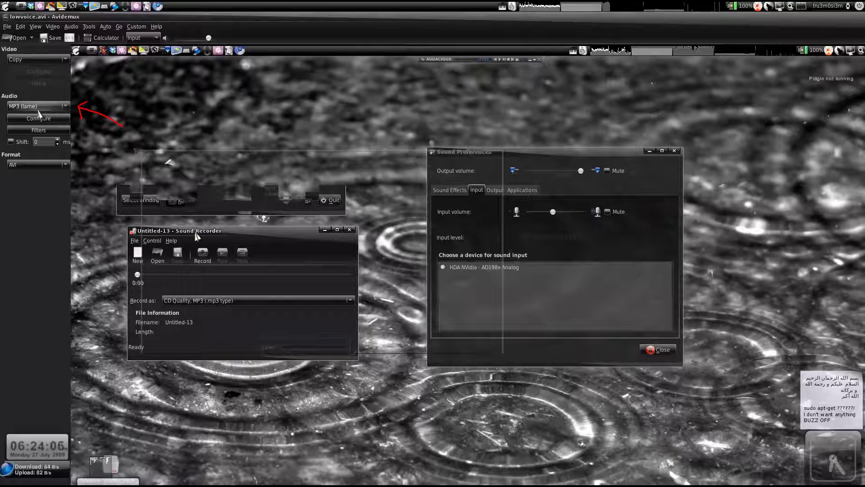
left_click(52, 118)
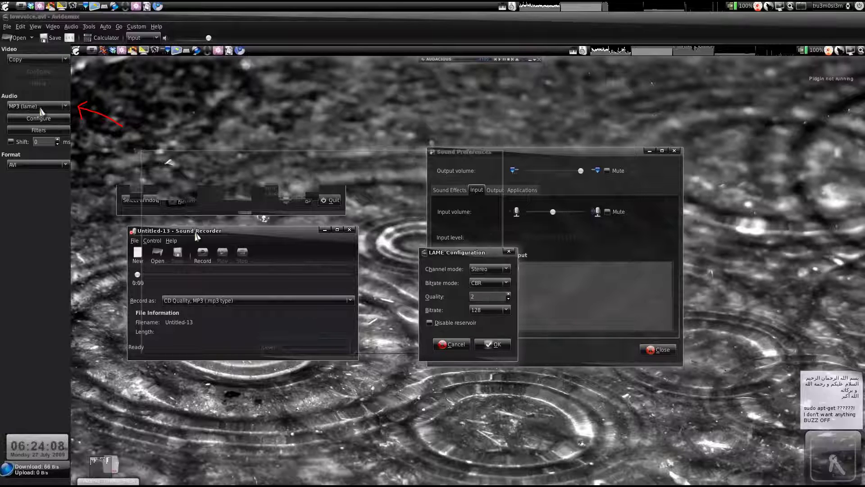
- Leave the LAME settings unchanged, keep MP3 (lame) as audio encoder, and pick MPEG-4 ASP (Xvid) video
left_click(446, 348)
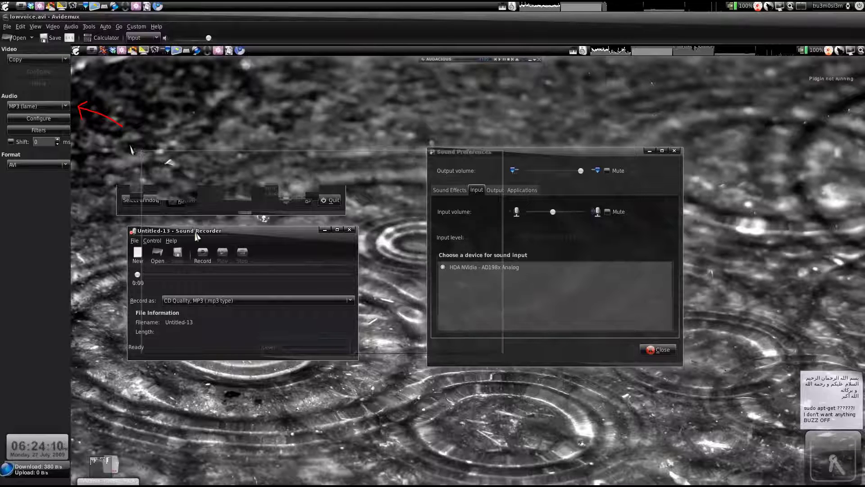
left_click(40, 106)
left_click(42, 89)
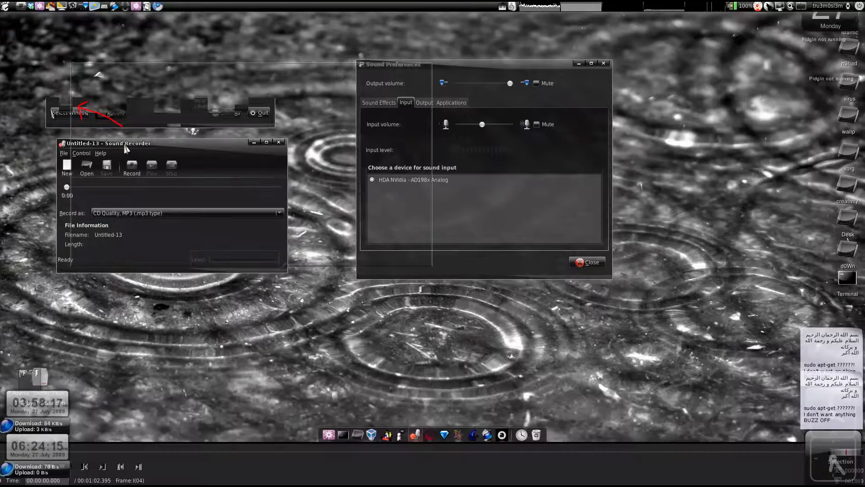
left_click(51, 113)
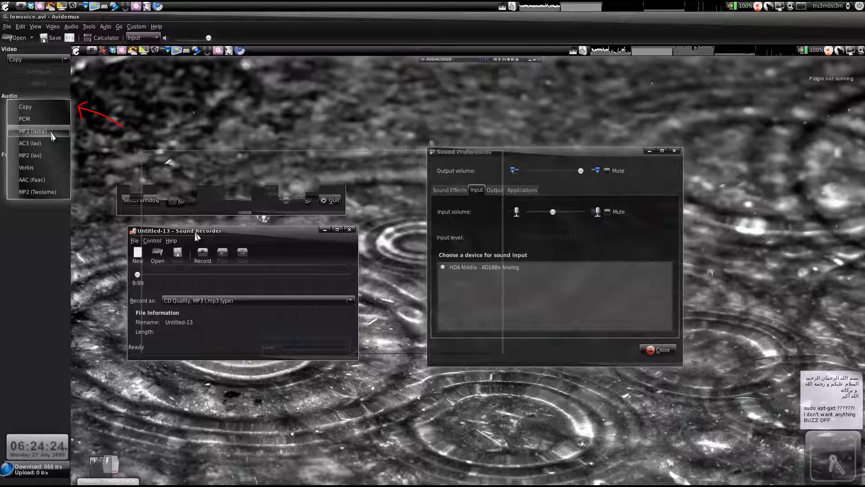
left_click(50, 135)
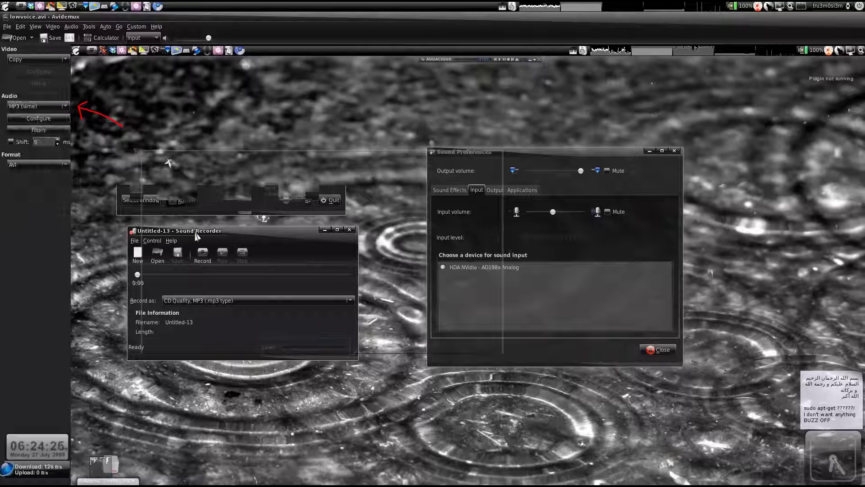
left_click(39, 60)
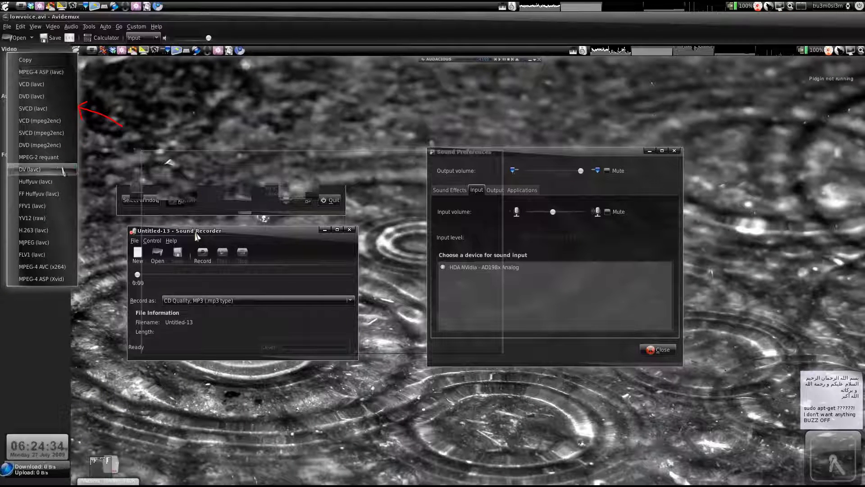
left_click(61, 278)
- Try Two Pass - Video Size in the Xvid encoder settings, then discard them
left_click(35, 72)
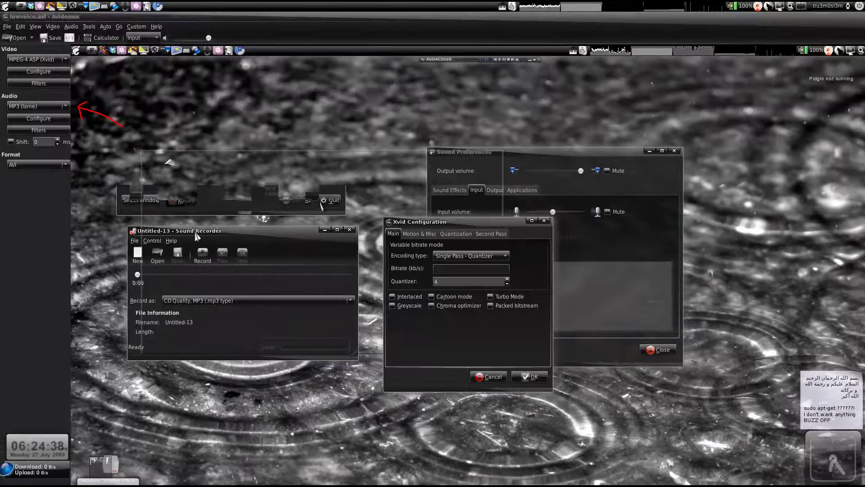
left_click(471, 256)
left_click(470, 267)
left_click(471, 256)
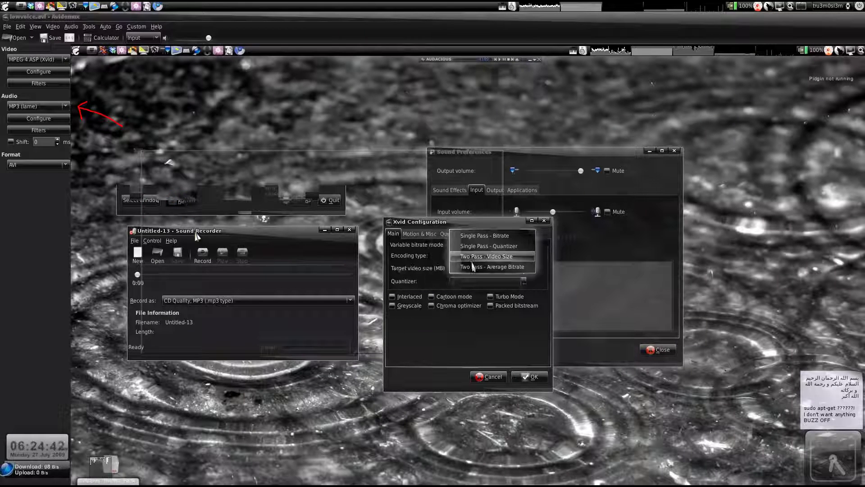
left_click(472, 261)
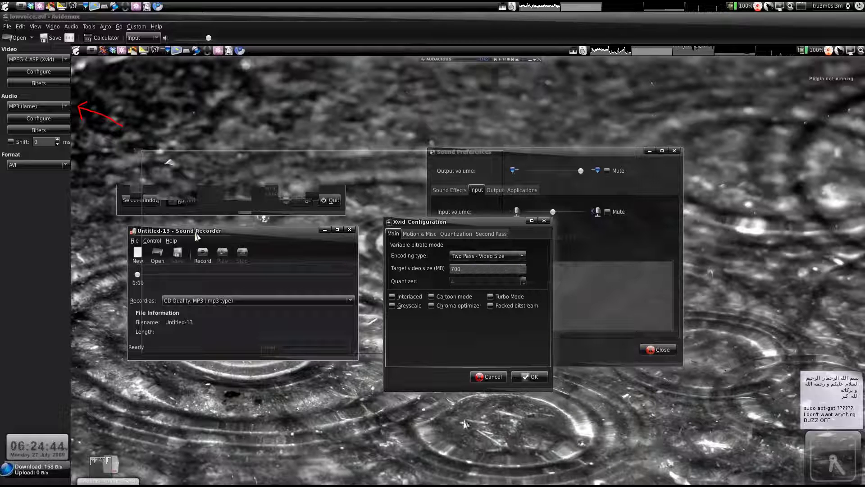
left_click(488, 382)
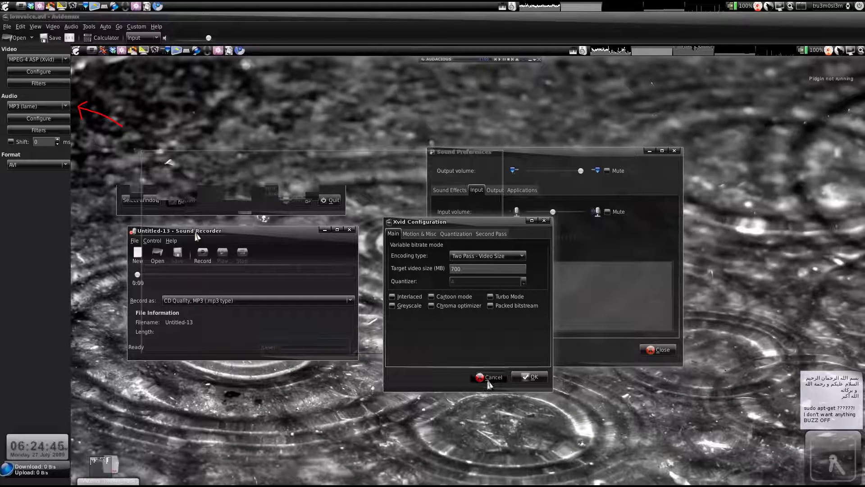
- Set the video encoder to Copy so the video isn't re-encoded
left_click_drag(107, 153, 37, 67)
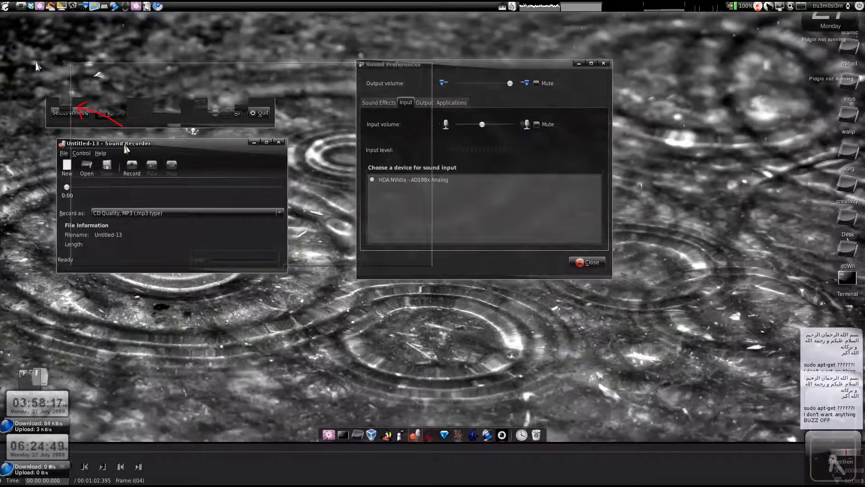
left_click(36, 66)
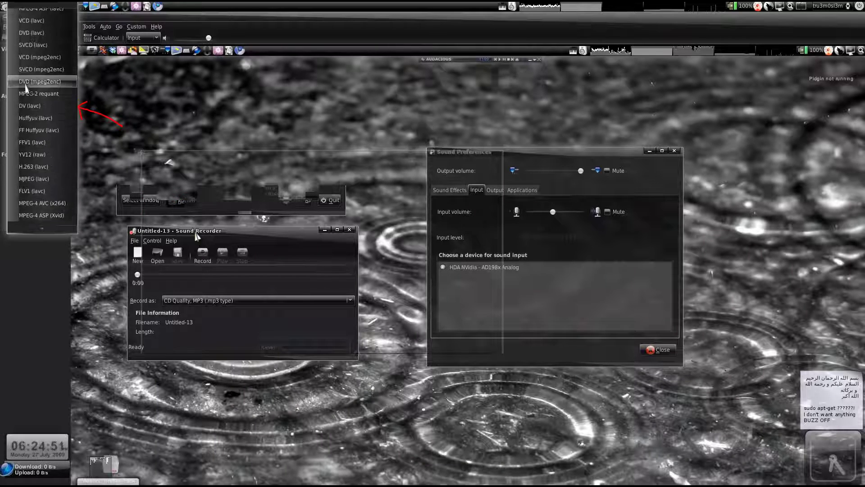
scroll(25, 85, "up", 5)
left_click(32, 11)
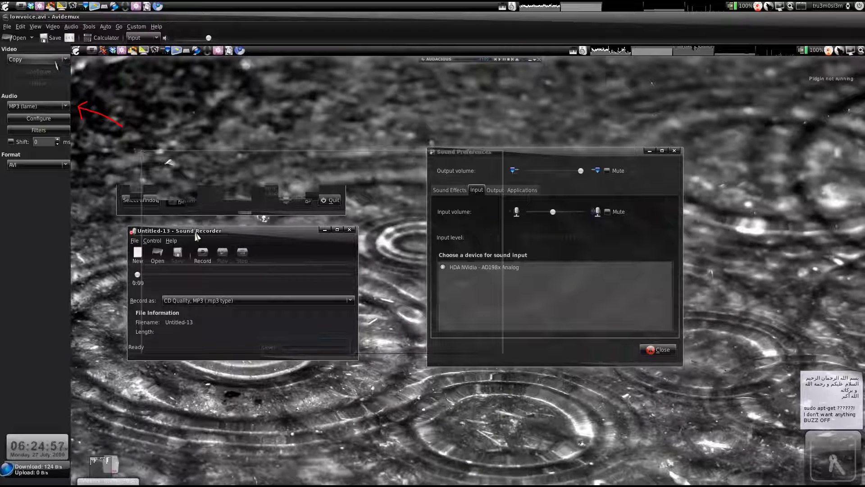
- Set the audio filter gain mode to Automatic with max -3 dB
left_click(47, 130)
left_click_drag(473, 234, 285, 137)
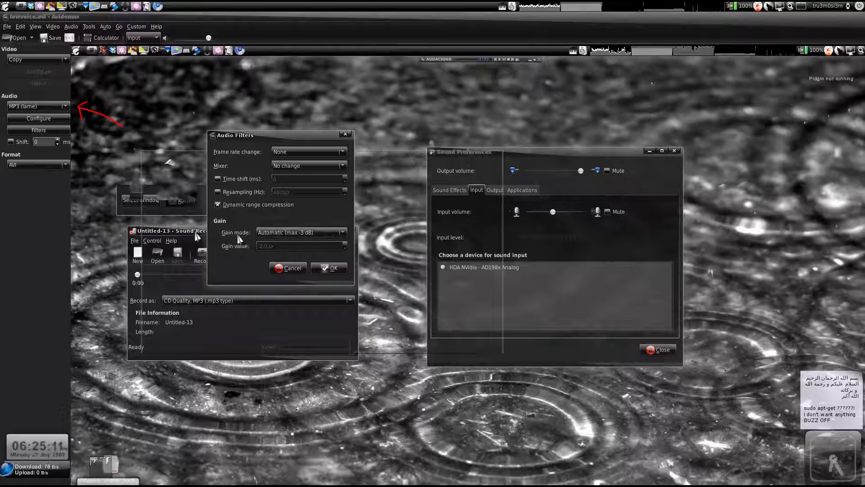
left_click_drag(212, 241, 231, 230)
left_click(270, 232)
left_click(270, 224)
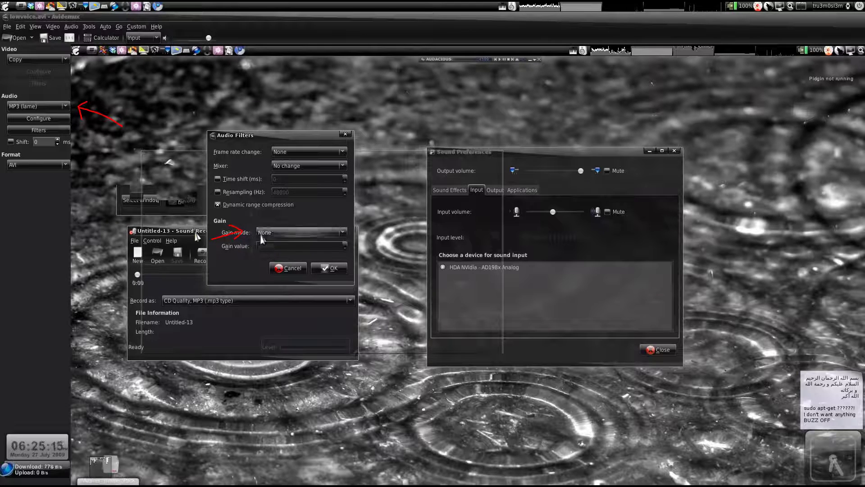
left_click(283, 237)
left_click(282, 243)
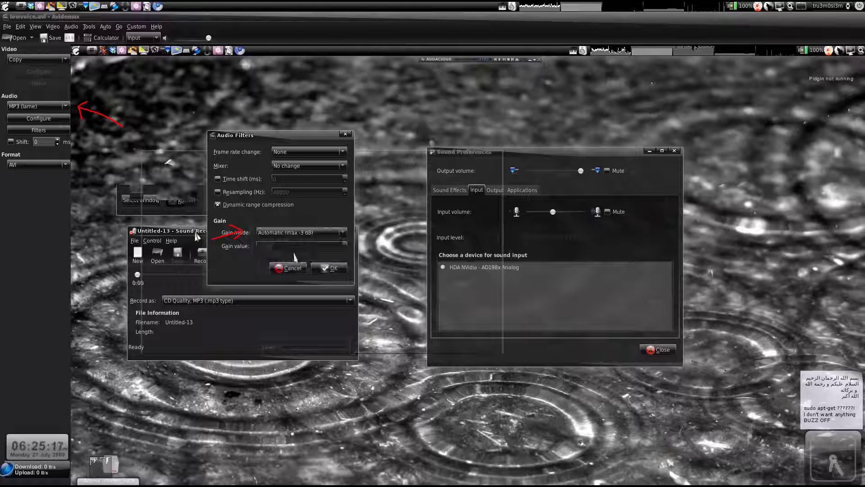
left_click(323, 269)
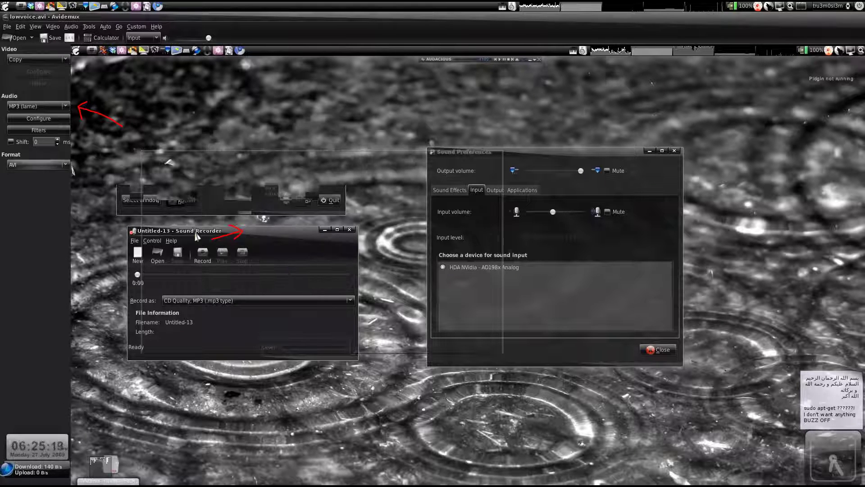
- Keep AVI as the output container format
left_click(31, 171)
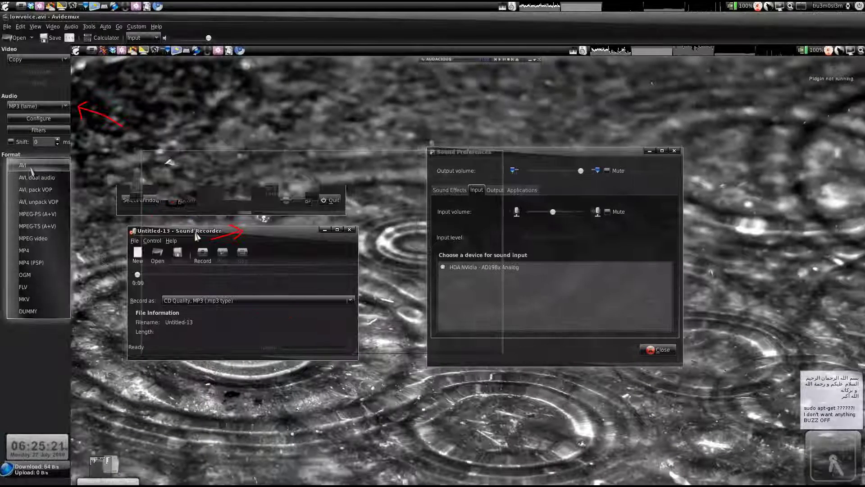
left_click(32, 166)
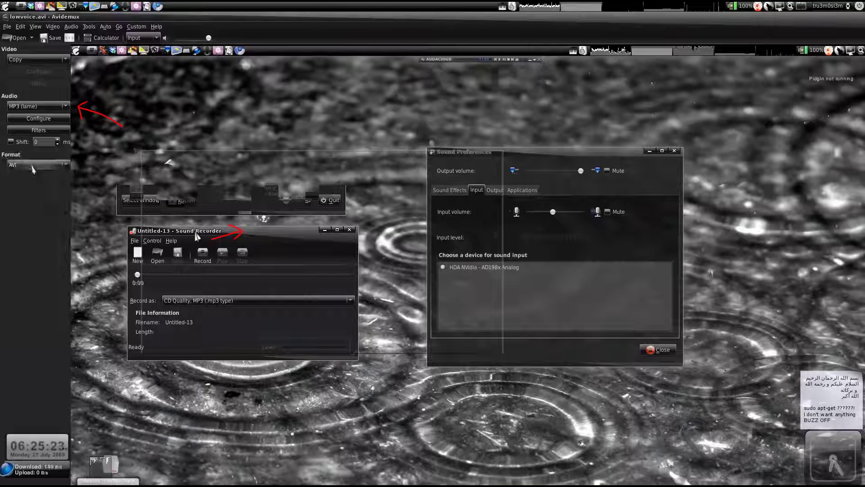
left_click(50, 38)
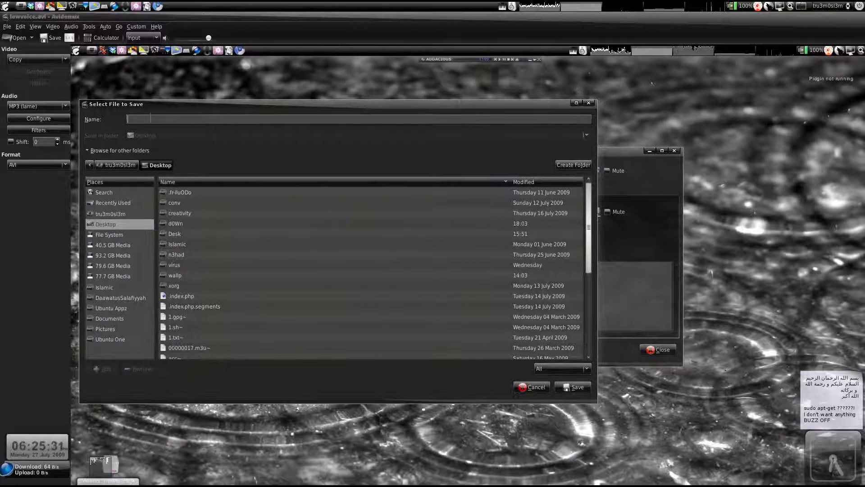
- Save the output as processedvoice.avi on the Desktop, confirming replacement of the existing file
scroll(257, 310, "down", 5)
left_click(181, 334)
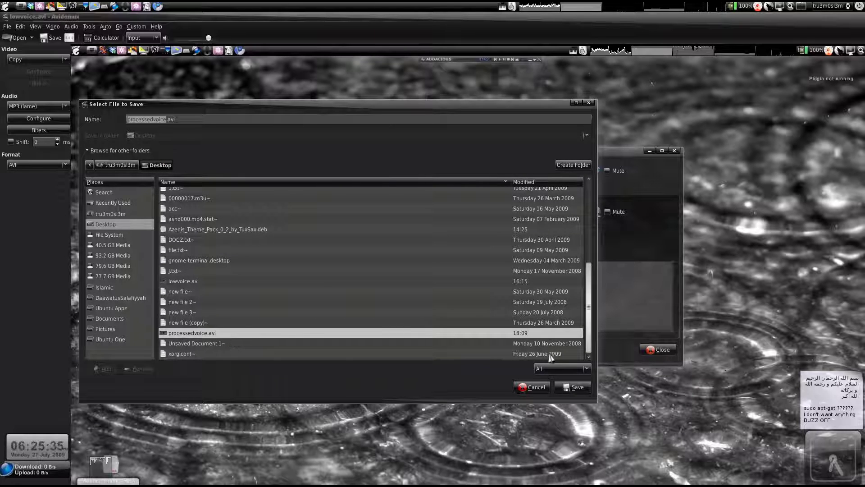
left_click(572, 386)
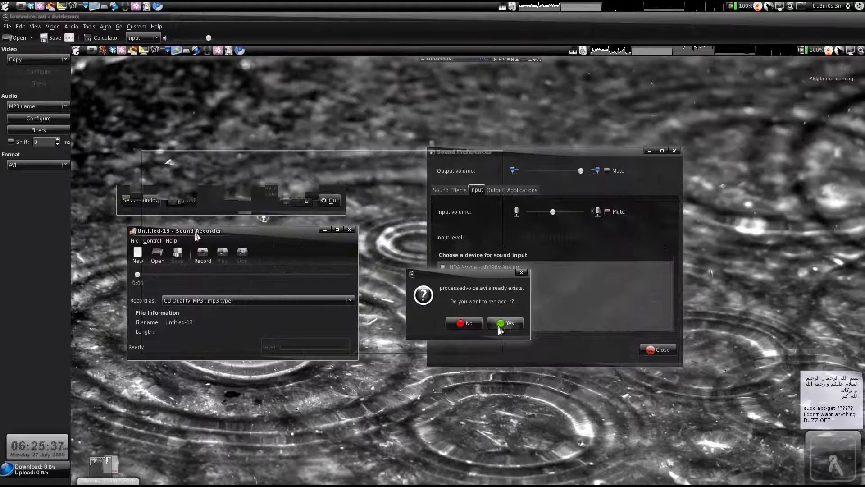
left_click(508, 325)
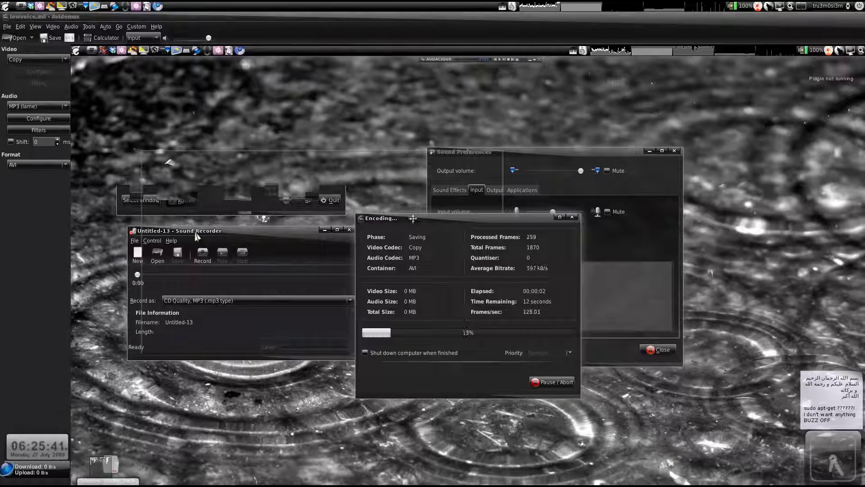
- Let processedvoice.avi finish encoding and dismiss the successful-save notice
left_click_drag(413, 218, 338, 173)
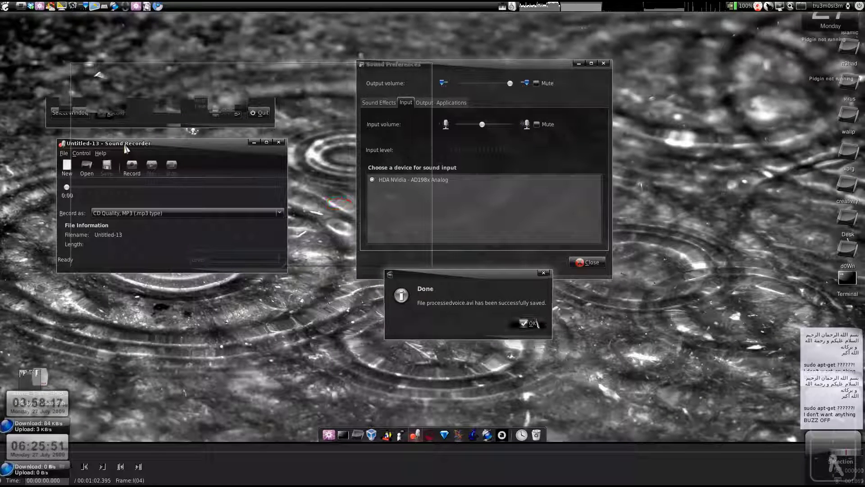
left_click(528, 323)
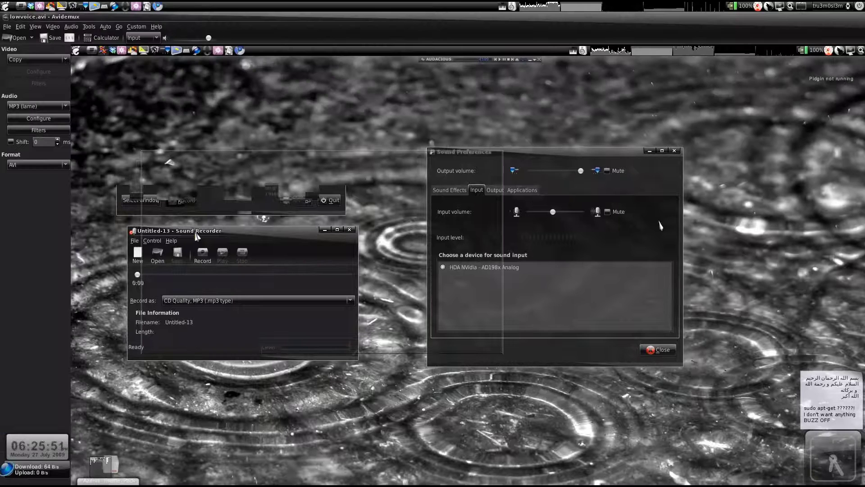
left_click(8, 27)
- Quit Avidemux, watch processedvoice.avi in Movie Player, close it, and select both video files
left_click(27, 194)
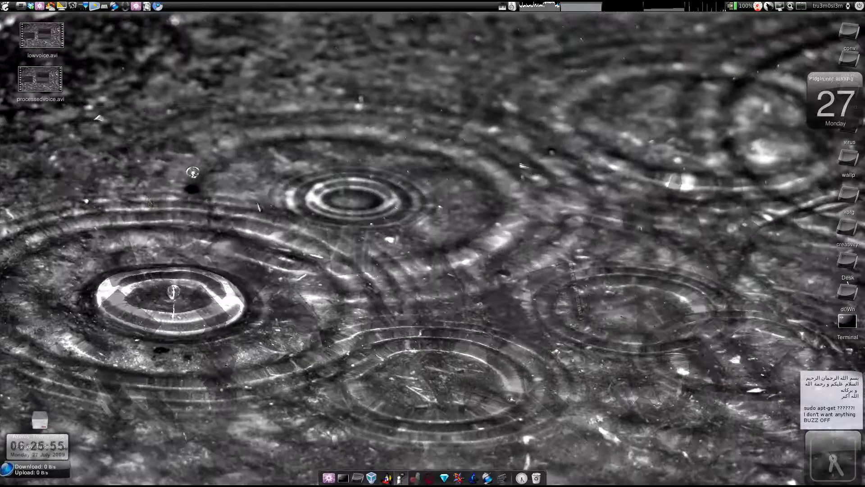
right_click(40, 83)
mouse_move(89, 118)
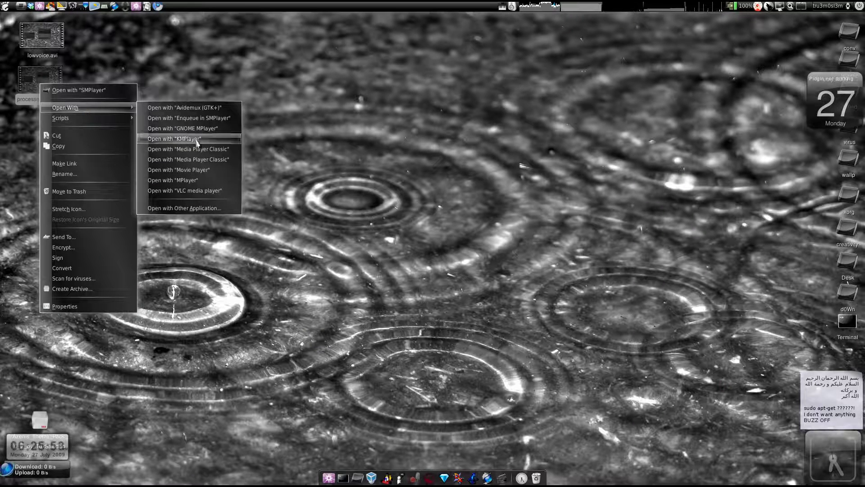
left_click(208, 170)
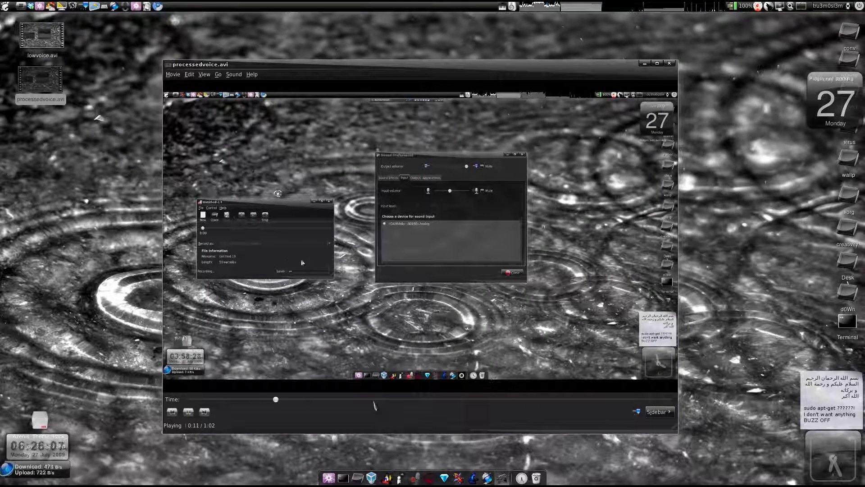
left_click(668, 64)
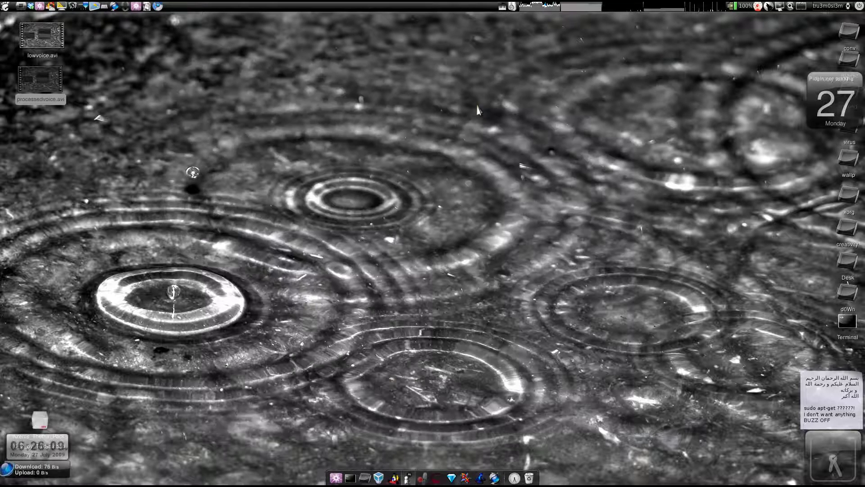
left_click_drag(28, 165, 66, 35)
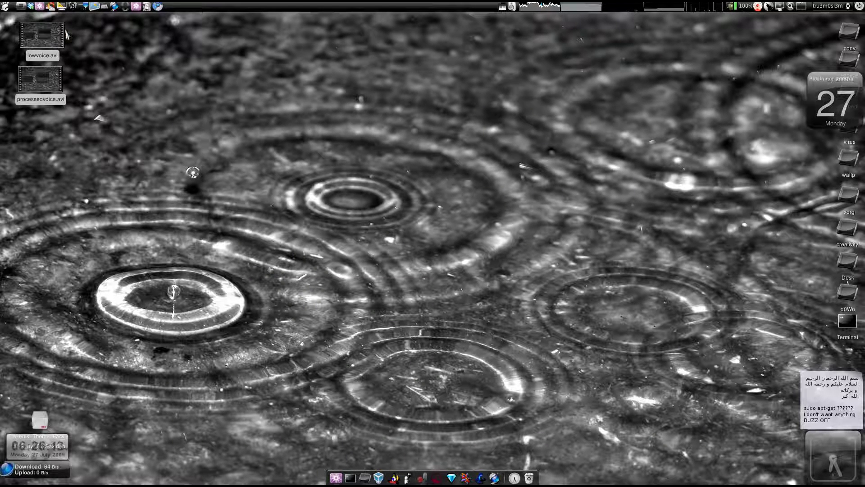